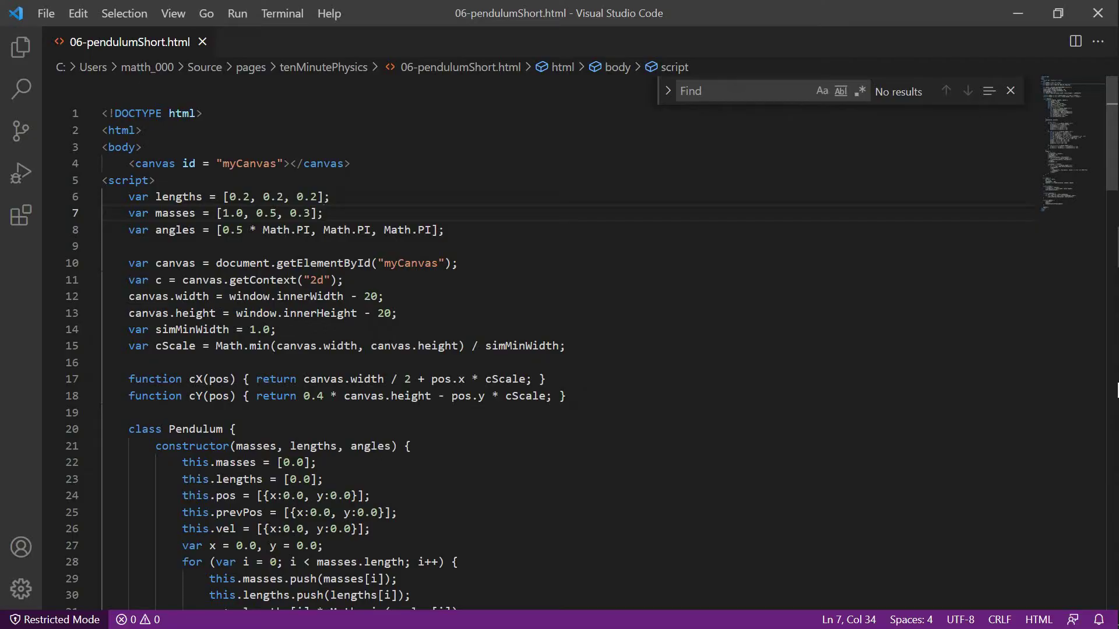
scroll(489, 222, "down", 3)
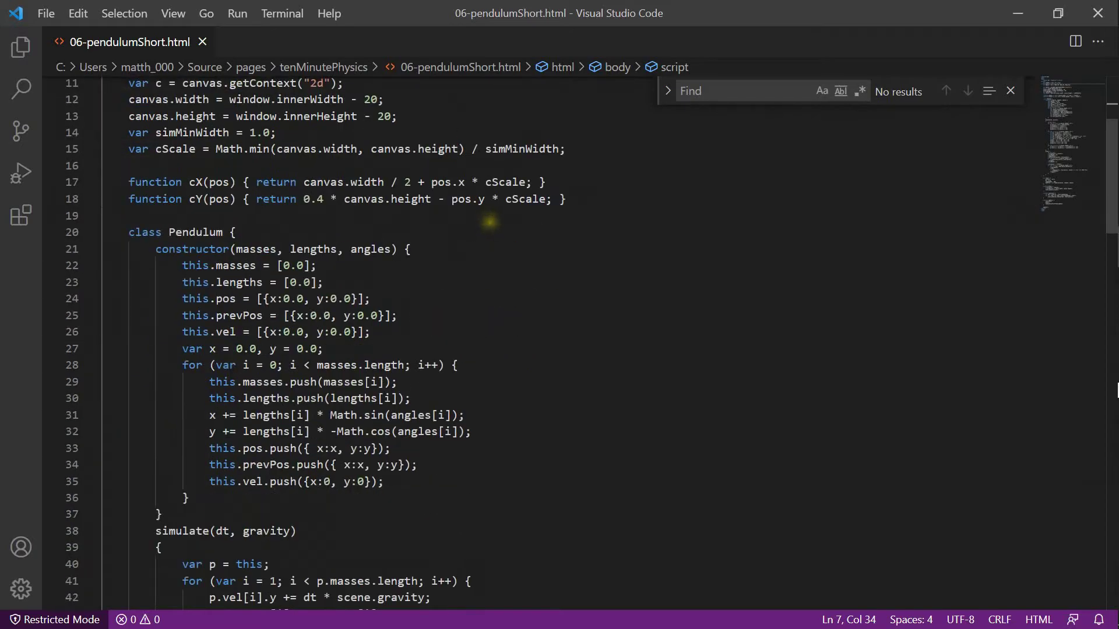
scroll(489, 222, "down", 4)
scroll(494, 221, "down", 3)
scroll(498, 228, "down", 4)
scroll(499, 228, "down", 5)
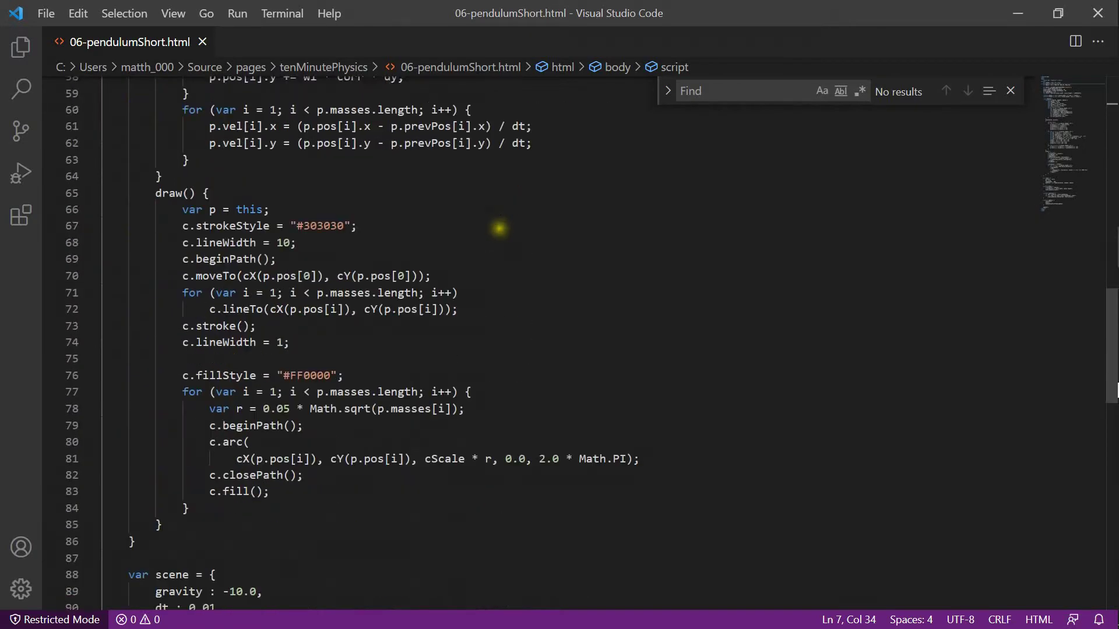
scroll(499, 228, "down", 3)
scroll(498, 229, "down", 3)
scroll(499, 228, "down", 5)
scroll(498, 228, "down", 1)
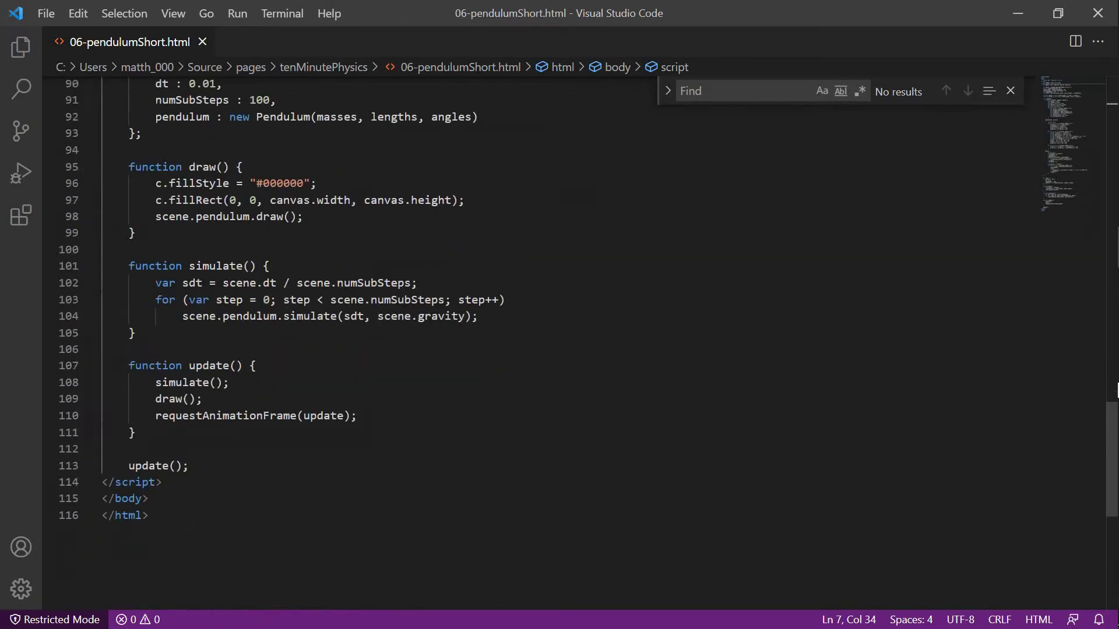
scroll(1117, 389, "down", 2)
scroll(1117, 389, "up", 1)
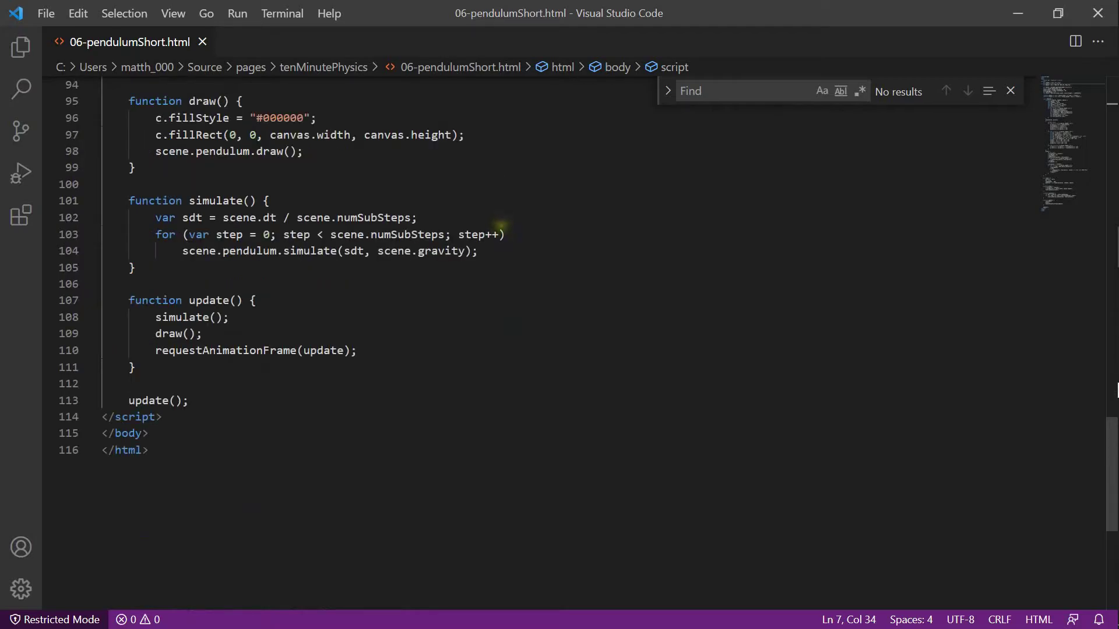
scroll(501, 226, "up", 3)
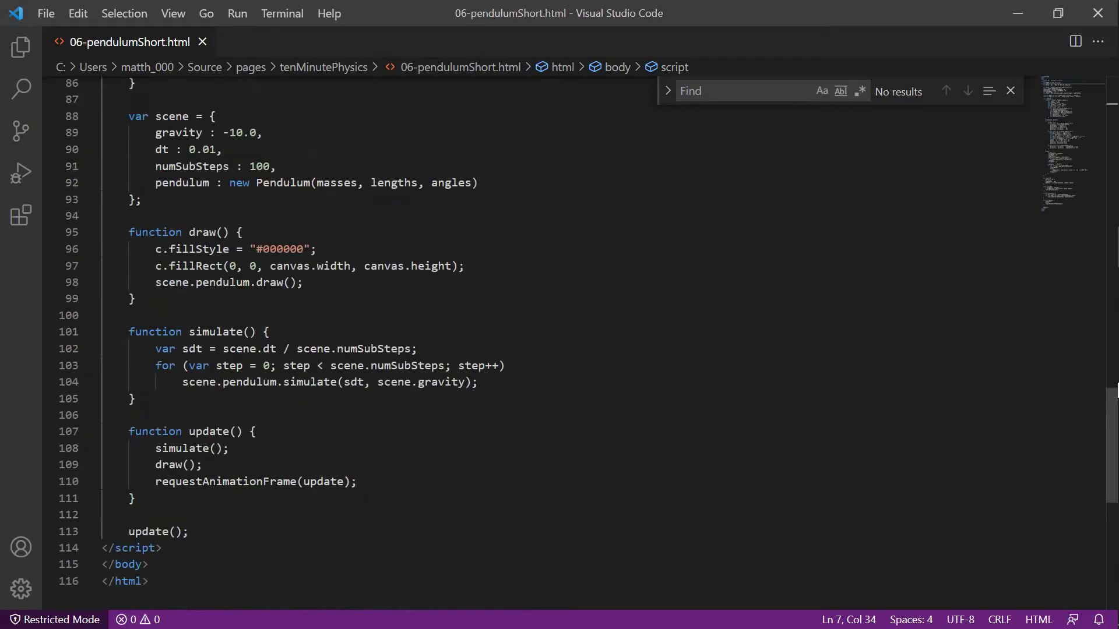
scroll(501, 226, "up", 9)
scroll(501, 225, "up", 12)
scroll(501, 226, "up", 7)
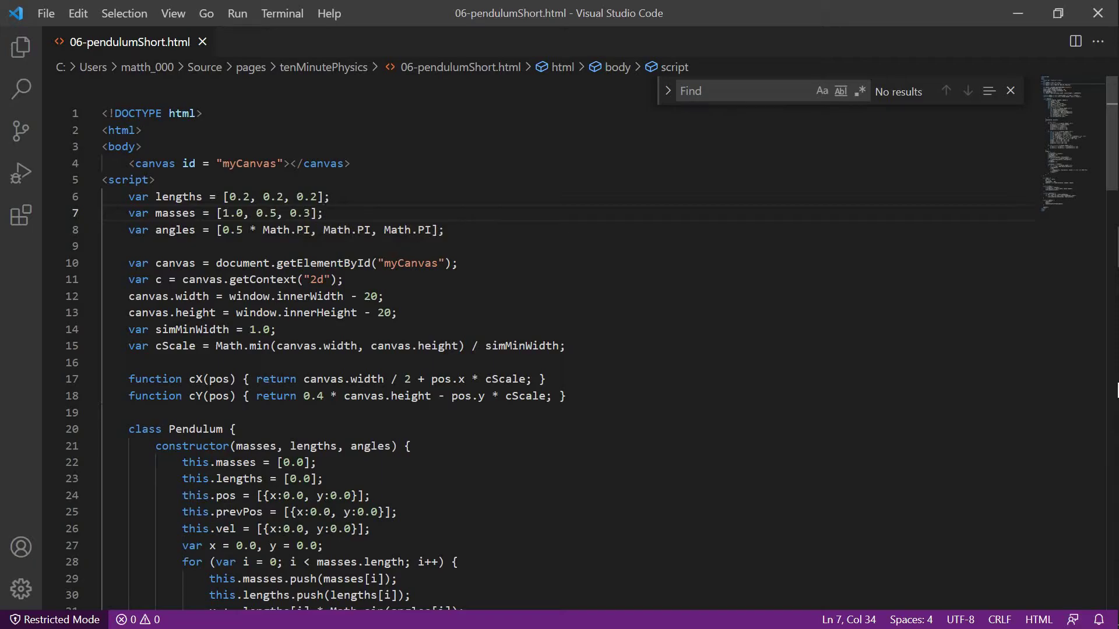
scroll(477, 223, "down", 1)
scroll(398, 214, "down", 1)
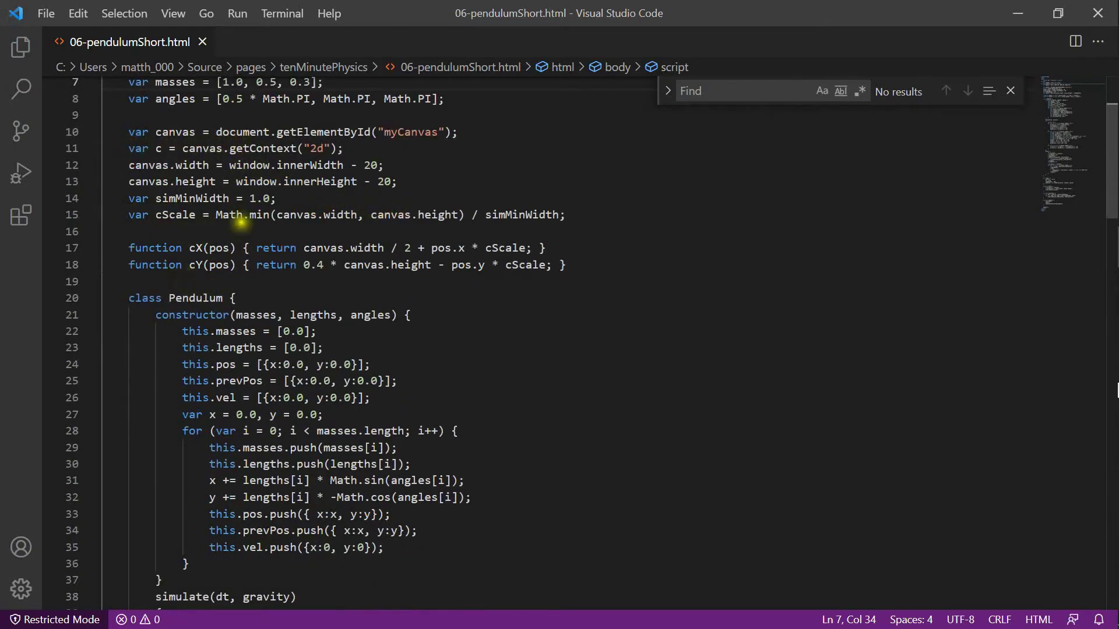
scroll(406, 218, "down", 1)
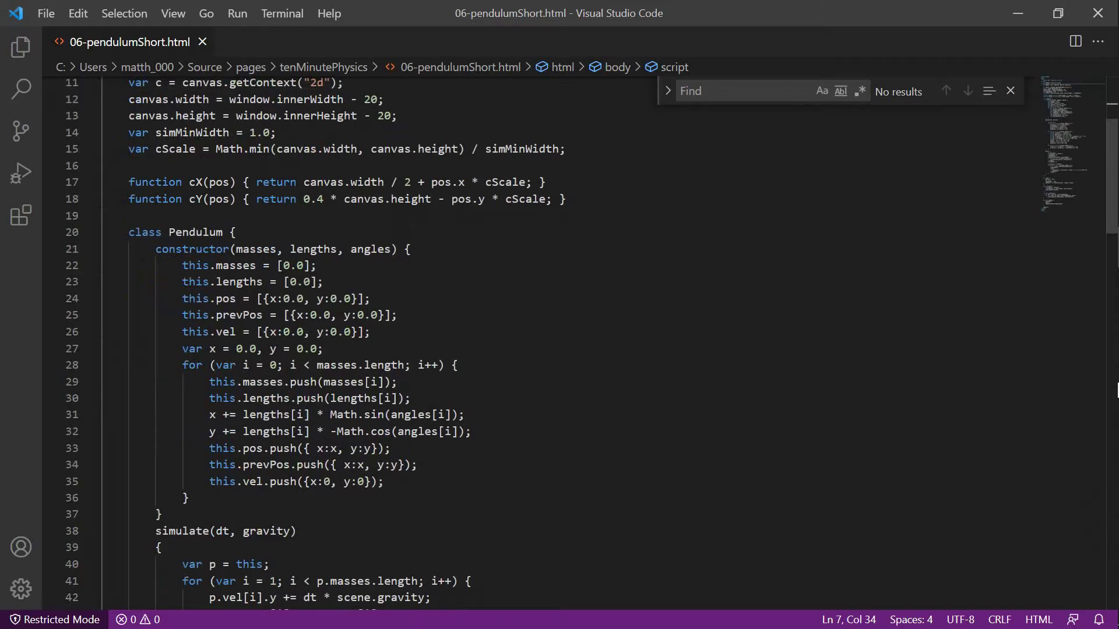
scroll(407, 218, "down", 1)
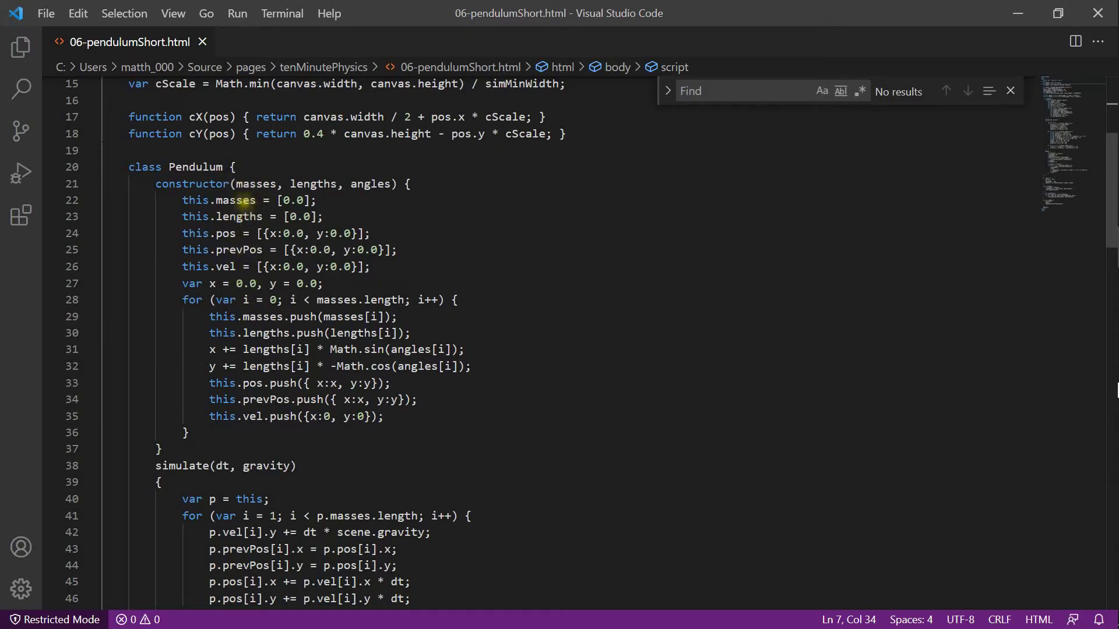
scroll(250, 210, "down", 2)
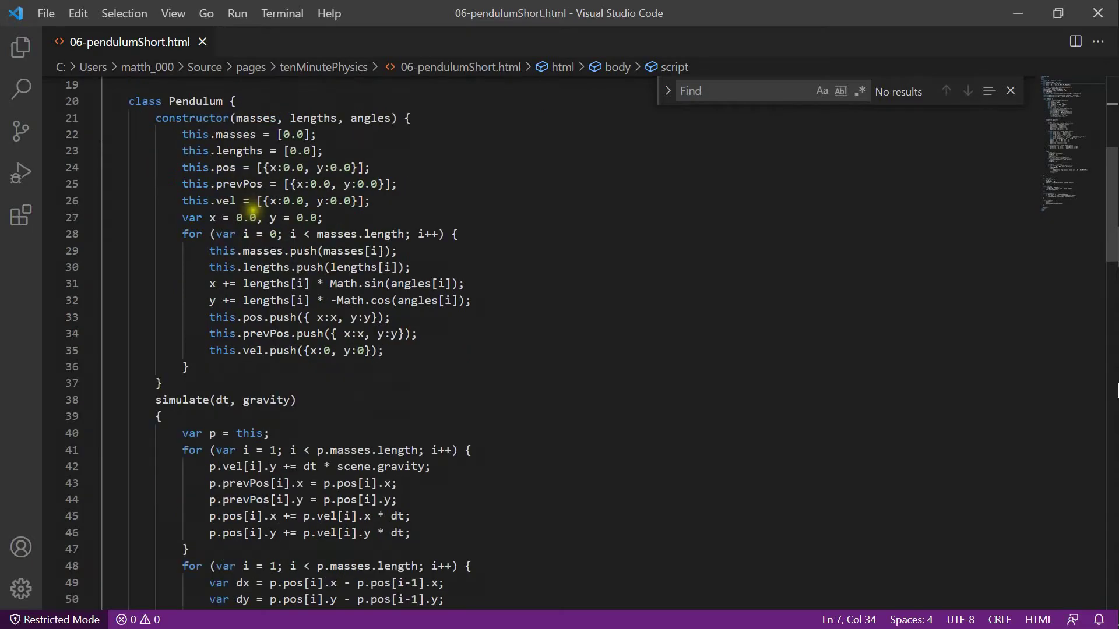
scroll(251, 210, "down", 3)
scroll(251, 210, "down", 1)
scroll(252, 210, "down", 1)
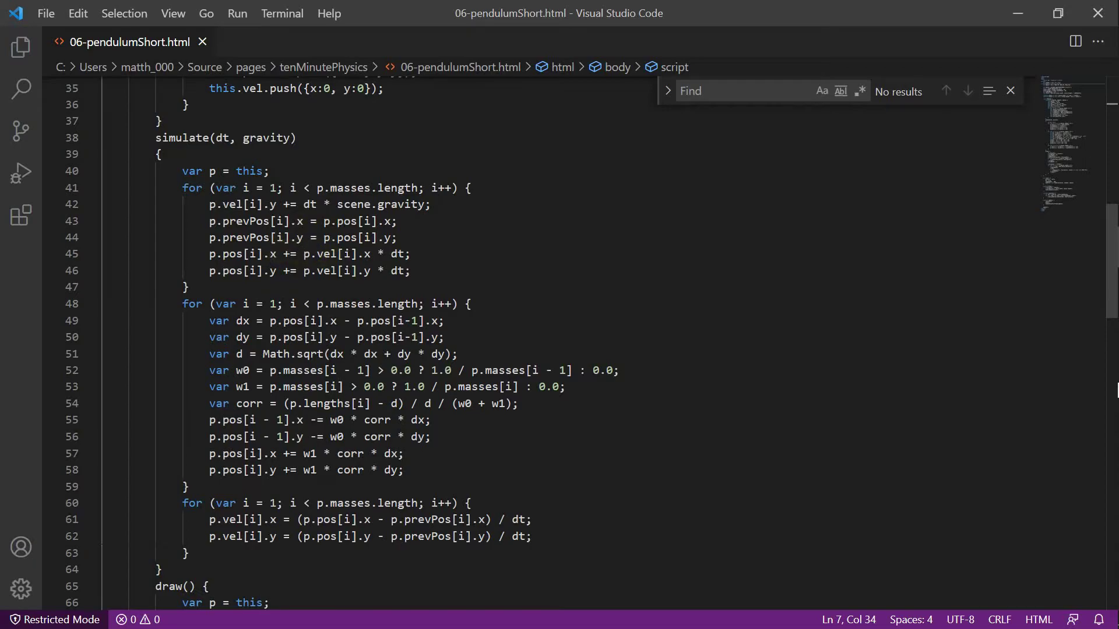
scroll(315, 255, "down", 2)
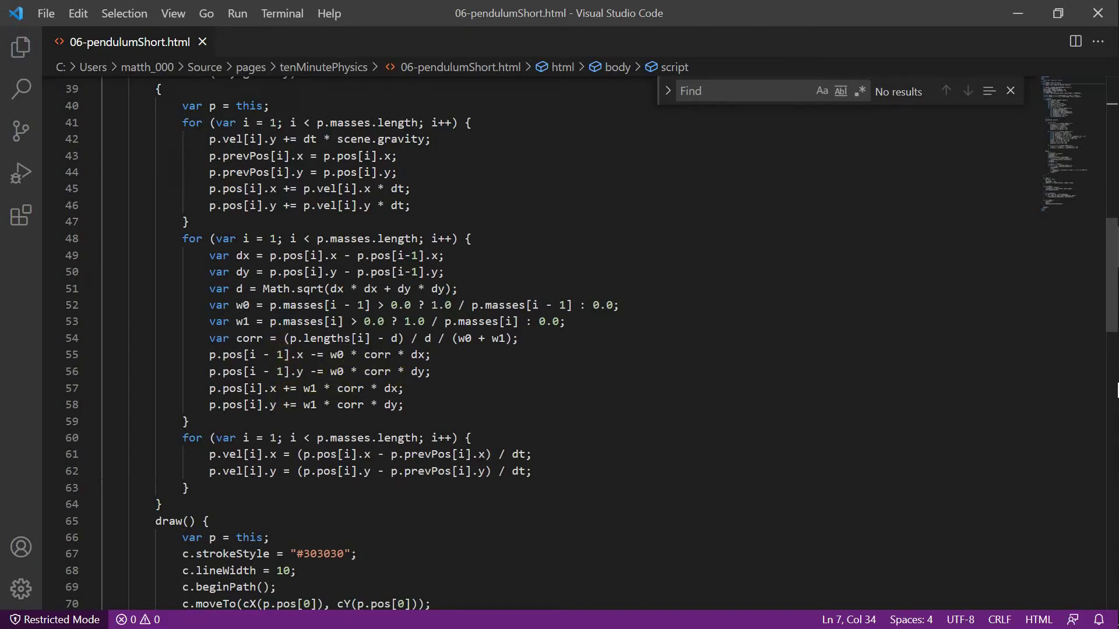
scroll(1117, 389, "down", 2)
scroll(1117, 388, "down", 1)
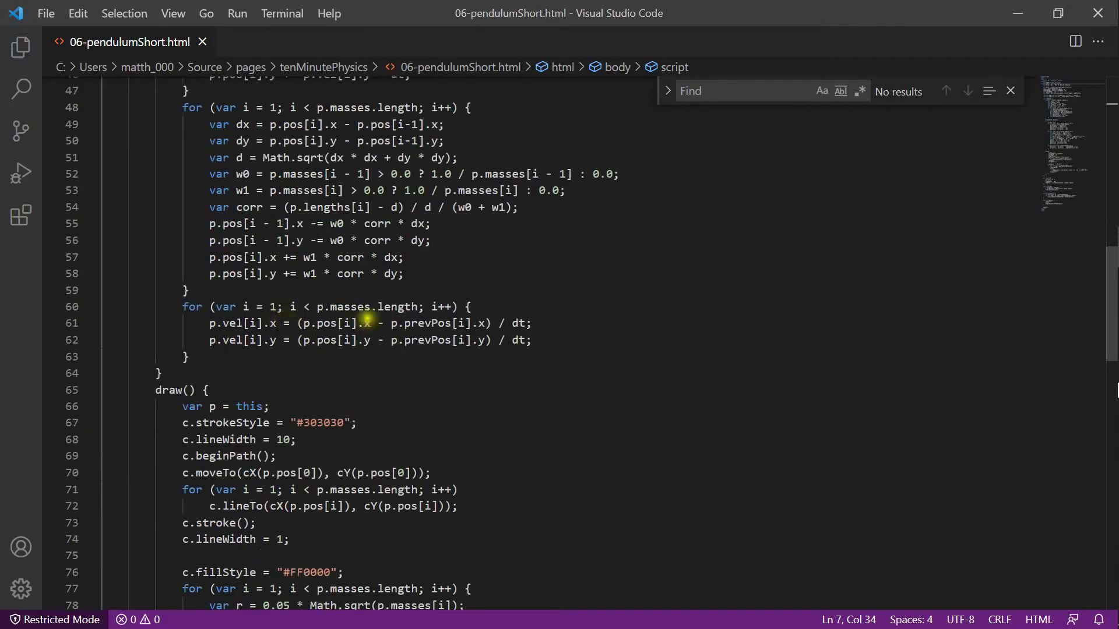
scroll(1118, 389, "down", 3)
scroll(1117, 389, "down", 1)
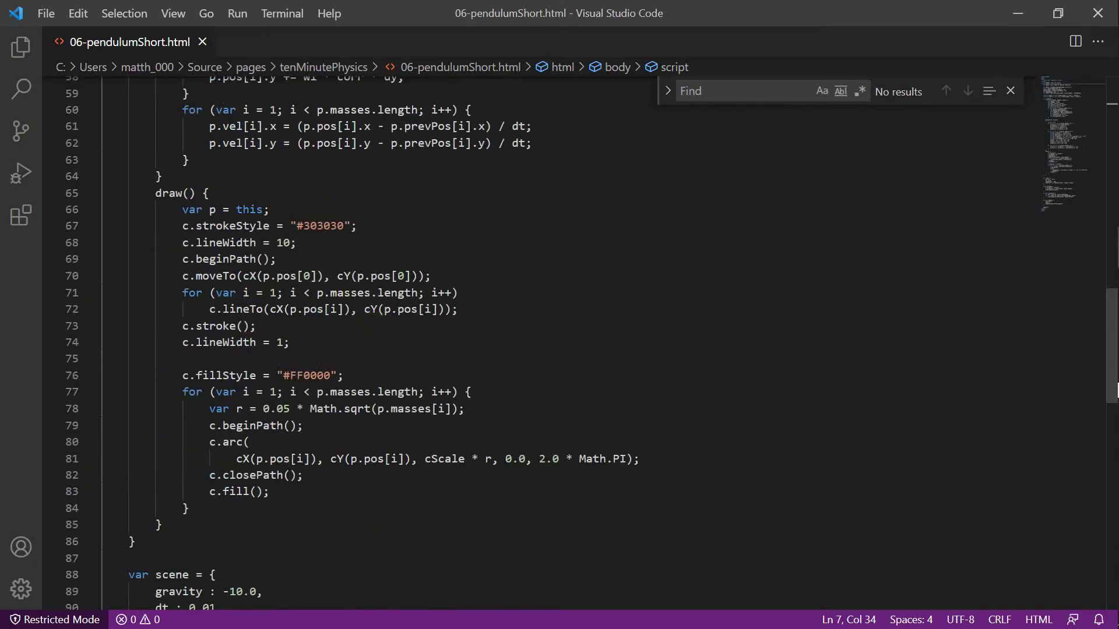
scroll(1117, 389, "down", 3)
scroll(1117, 389, "down", 1)
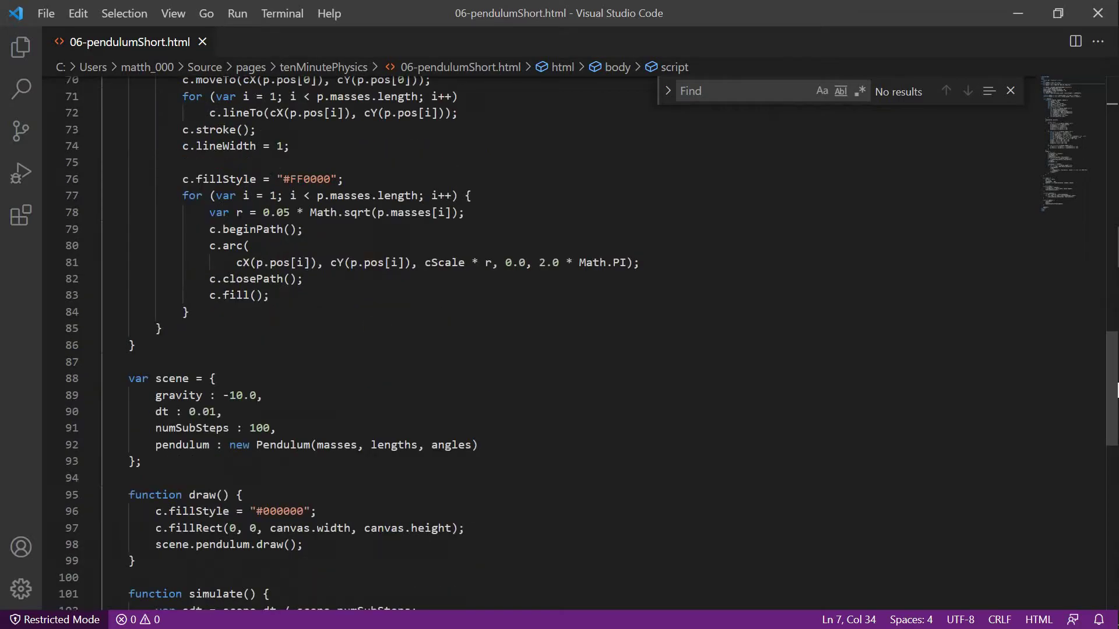
scroll(1117, 388, "down", 1)
scroll(1117, 388, "down", 1)
scroll(1117, 389, "down", 1)
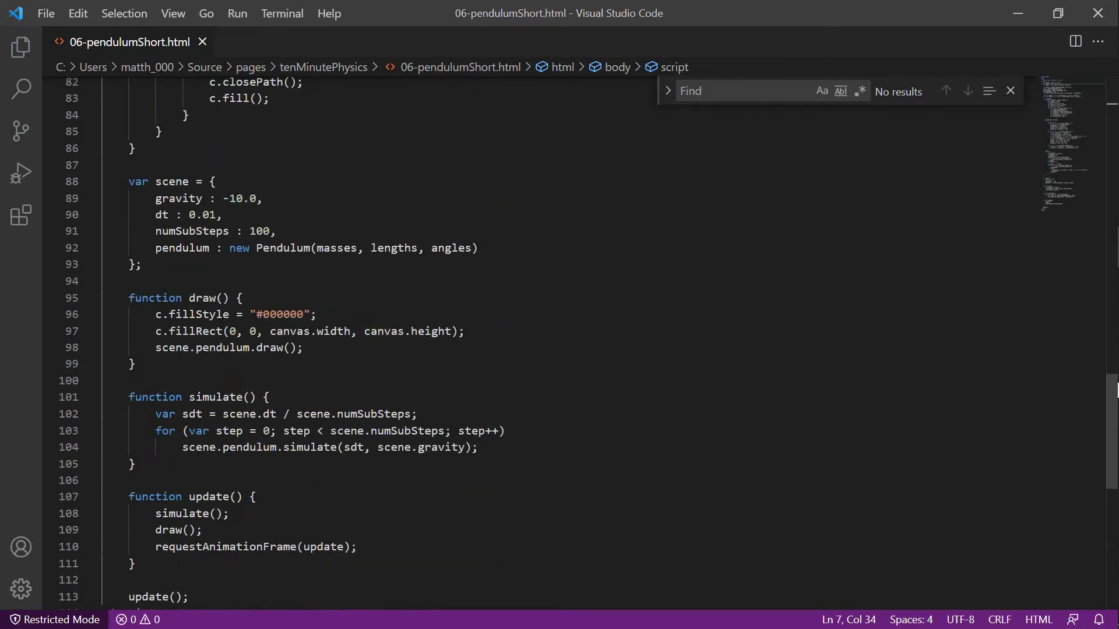
scroll(1117, 389, "down", 1)
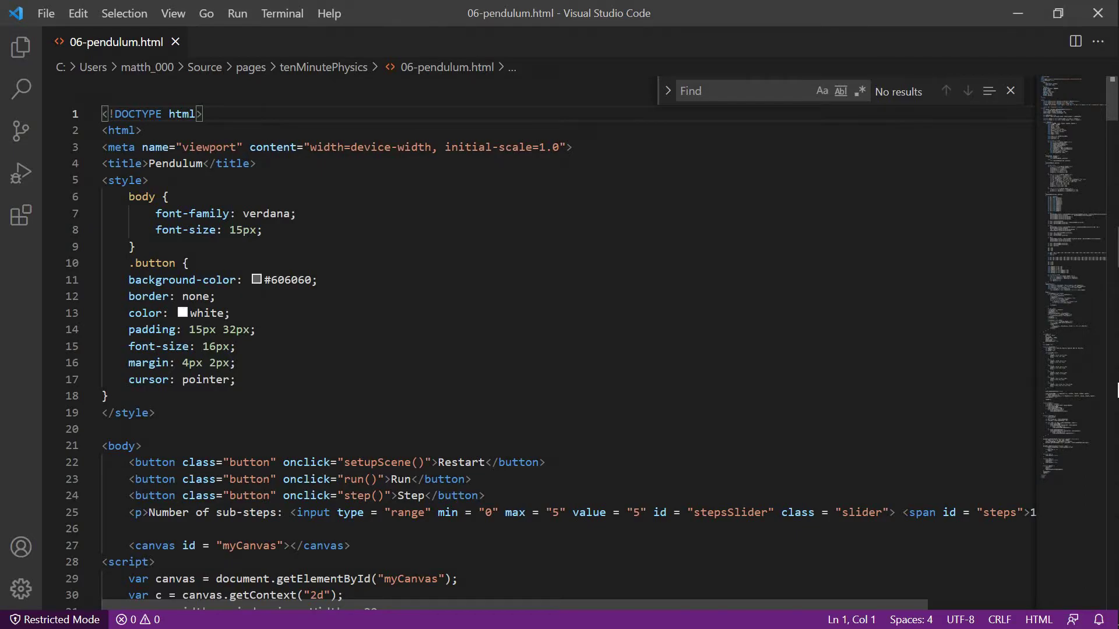
scroll(408, 327, "down", 1)
scroll(408, 328, "down", 1)
scroll(405, 296, "down", 3)
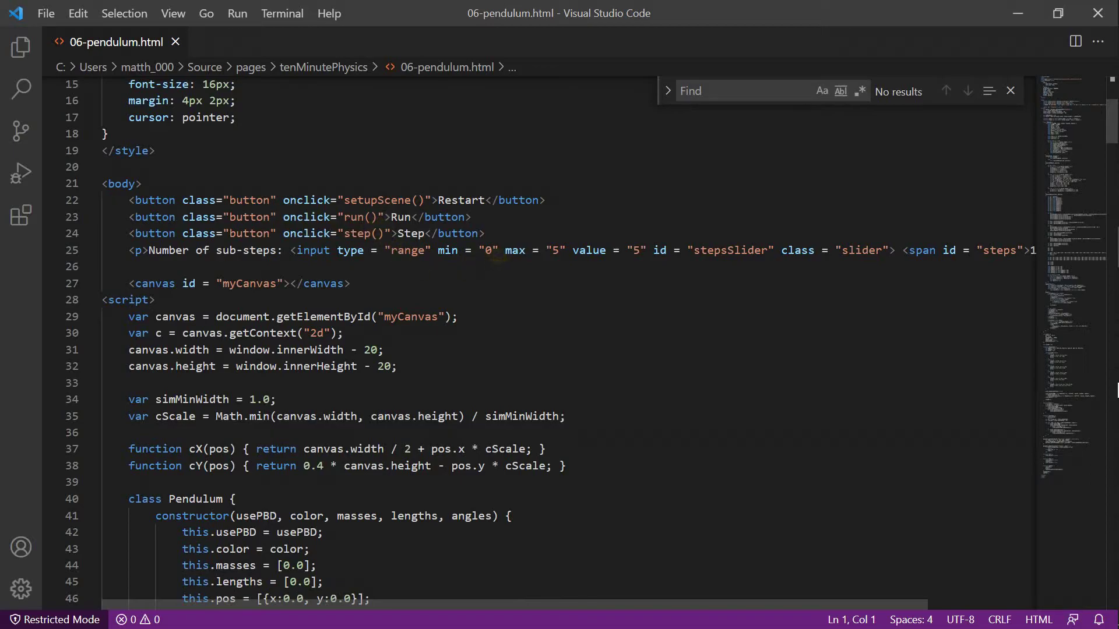
scroll(1118, 391, "down", 1)
scroll(1117, 391, "down", 2)
scroll(1118, 390, "down", 1)
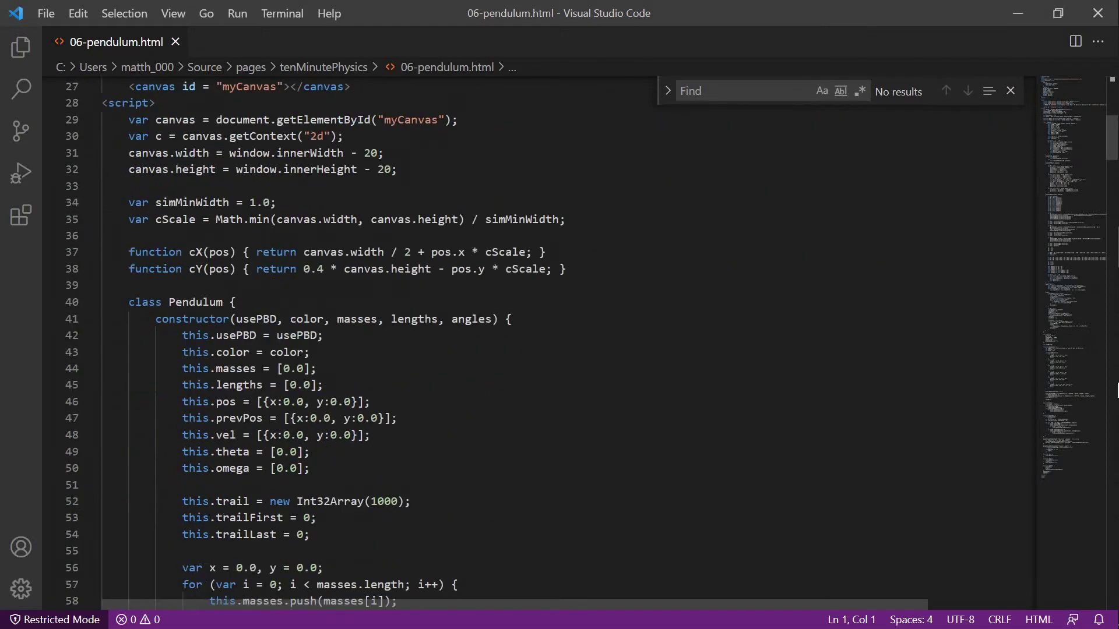
scroll(1118, 391, "down", 1)
scroll(1118, 391, "down", 4)
scroll(1118, 391, "down", 1)
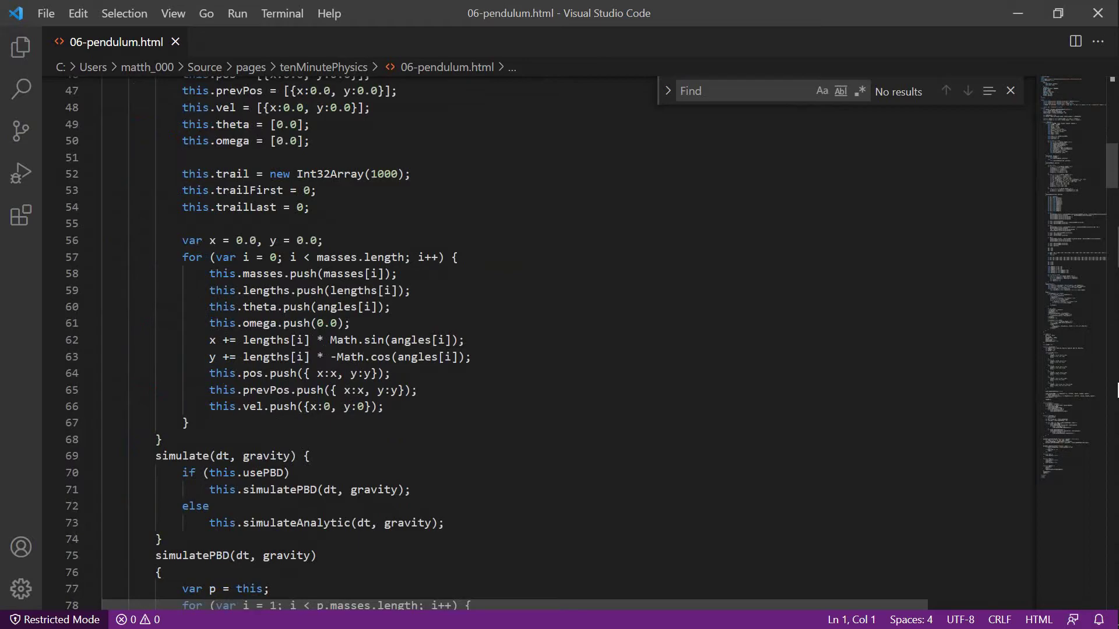
scroll(1117, 391, "down", 1)
scroll(1118, 390, "down", 2)
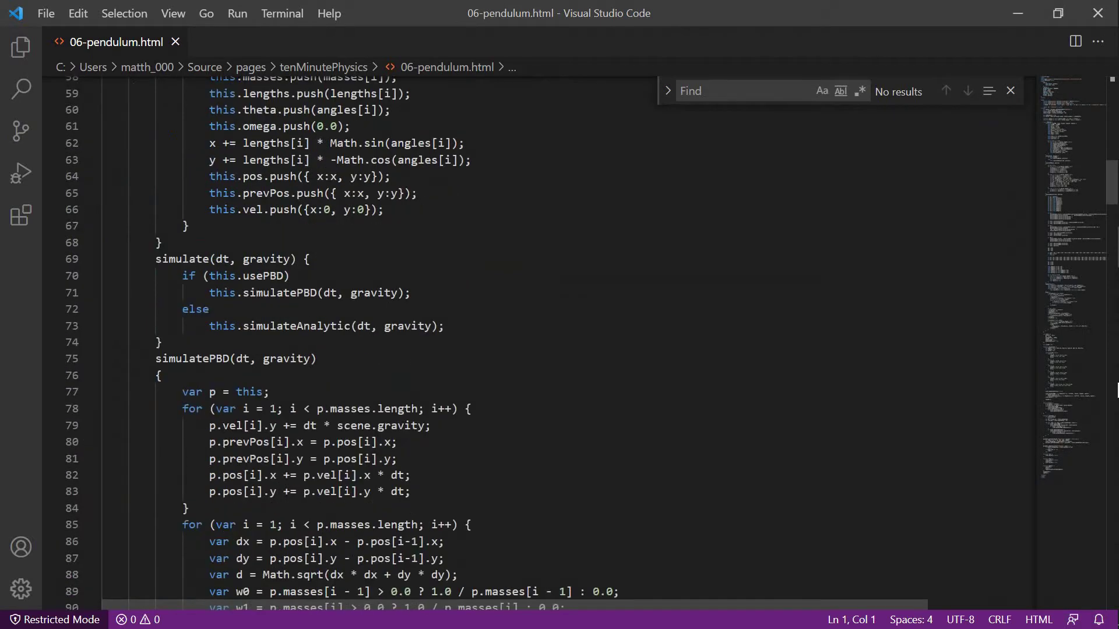
scroll(1117, 390, "down", 2)
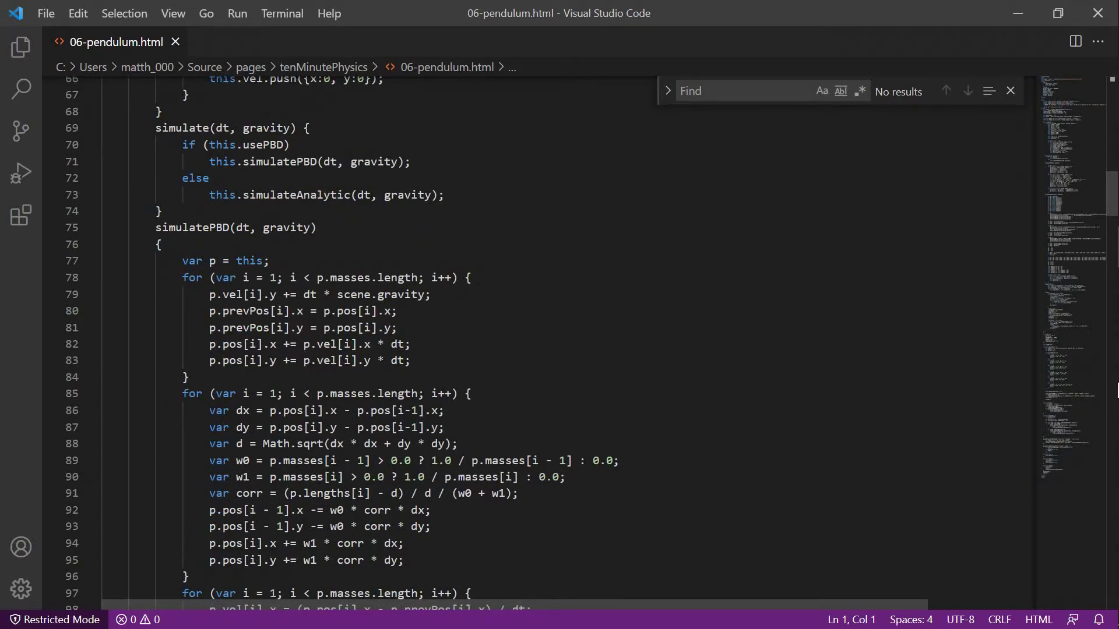
scroll(1118, 391, "down", 1)
scroll(1118, 391, "down", 2)
scroll(1118, 391, "down", 2)
scroll(1118, 391, "down", 2)
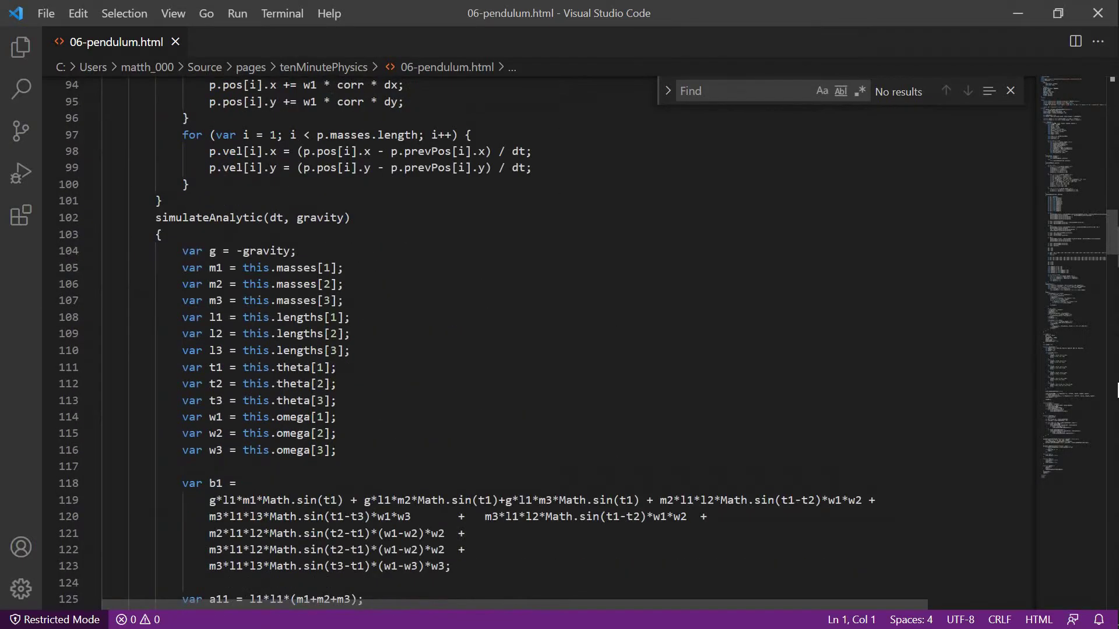
scroll(1118, 391, "down", 2)
scroll(1118, 391, "down", 1)
scroll(1118, 391, "down", 1)
scroll(1118, 391, "down", 2)
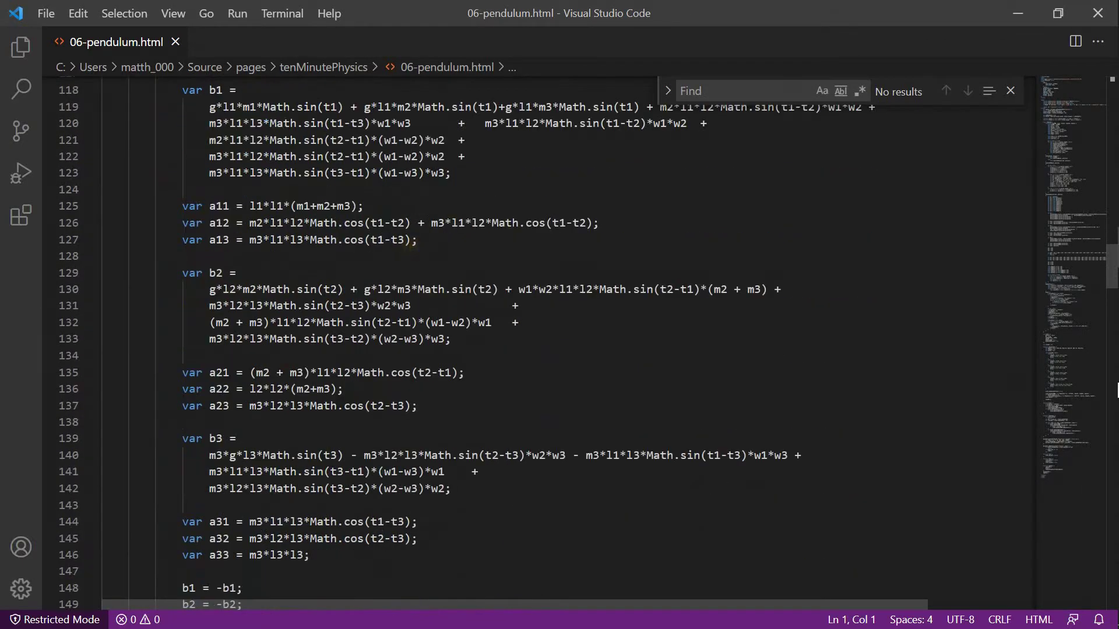
scroll(1118, 390, "down", 1)
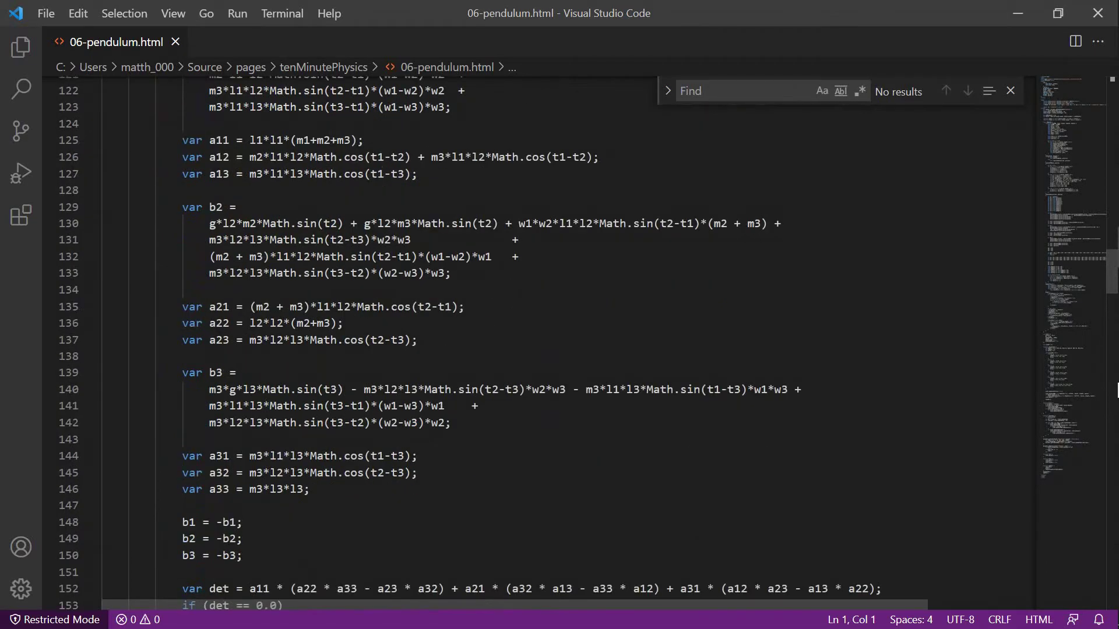
scroll(1118, 391, "down", 1)
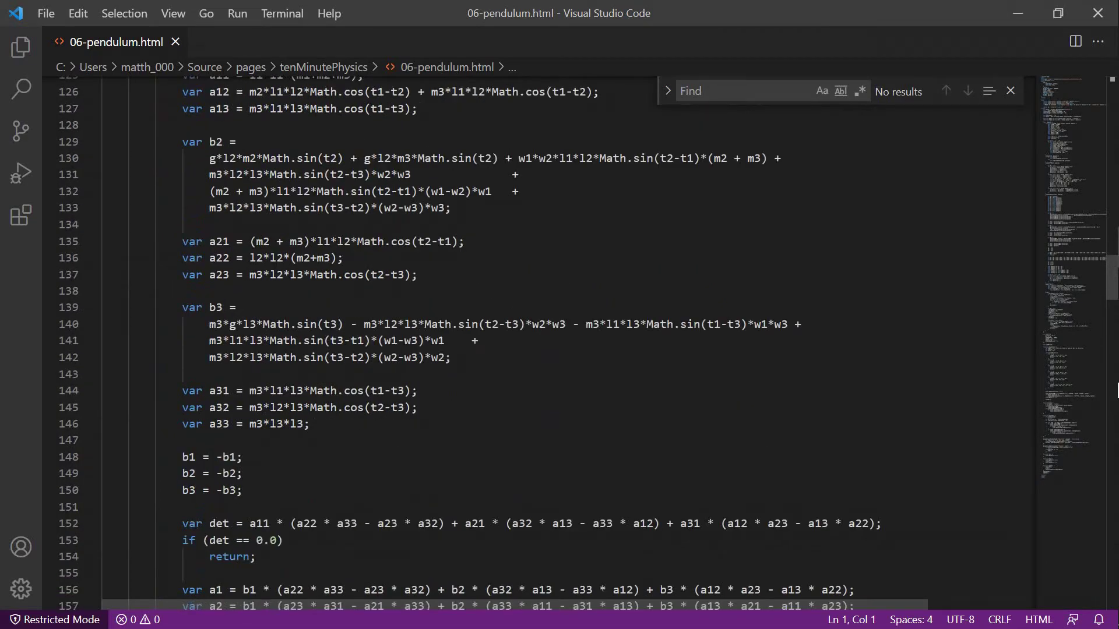
scroll(1118, 391, "down", 2)
scroll(1118, 391, "down", 1)
scroll(1118, 391, "down", 2)
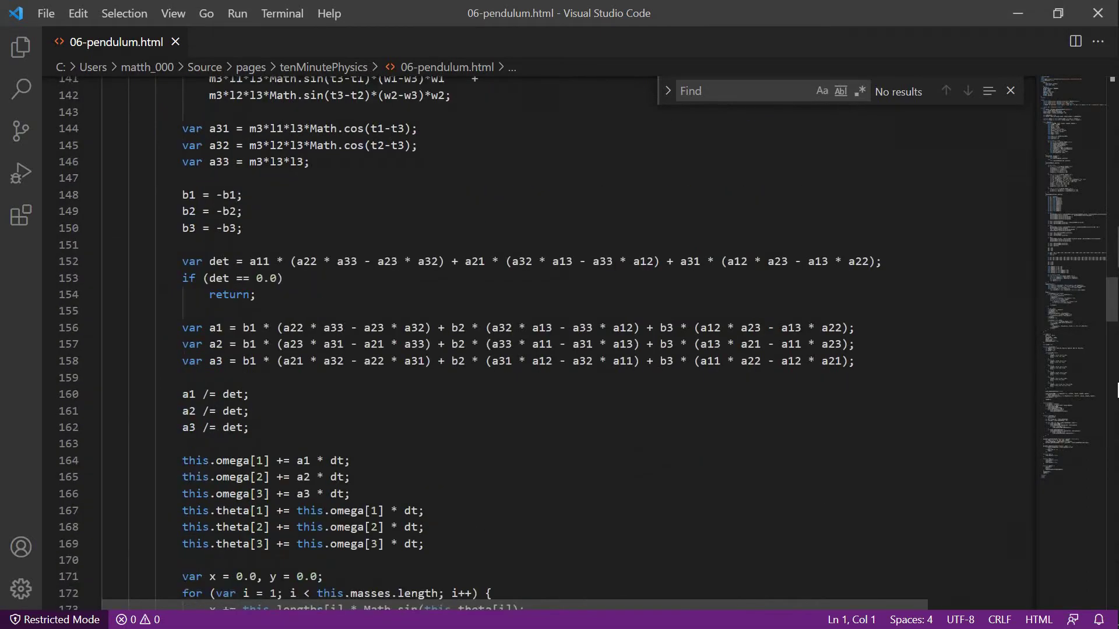
scroll(1118, 391, "down", 1)
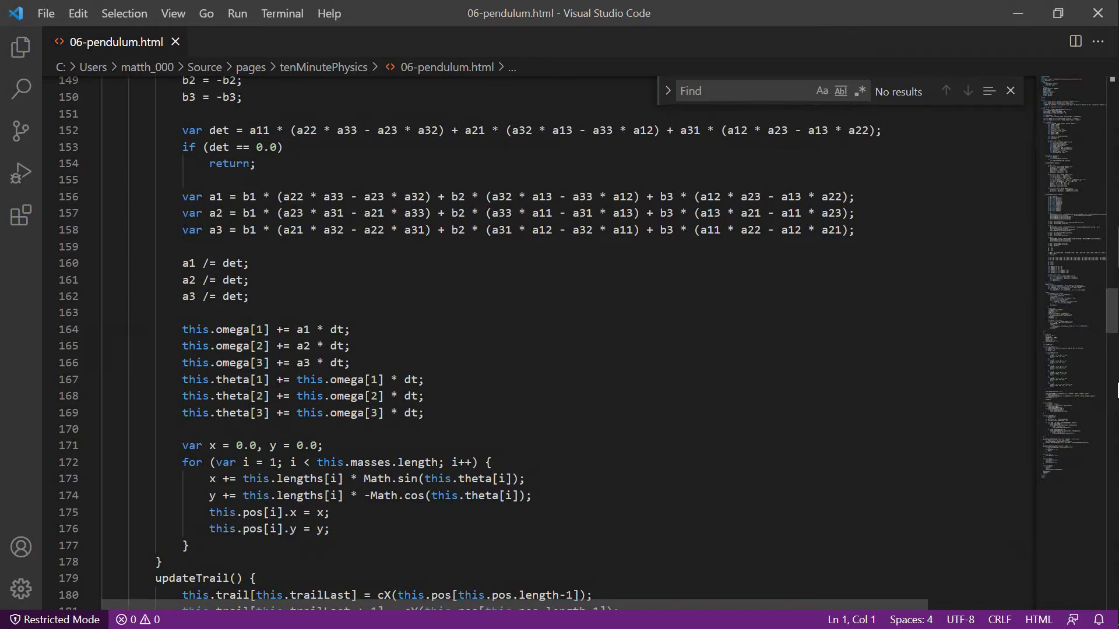
scroll(1117, 389, "down", 2)
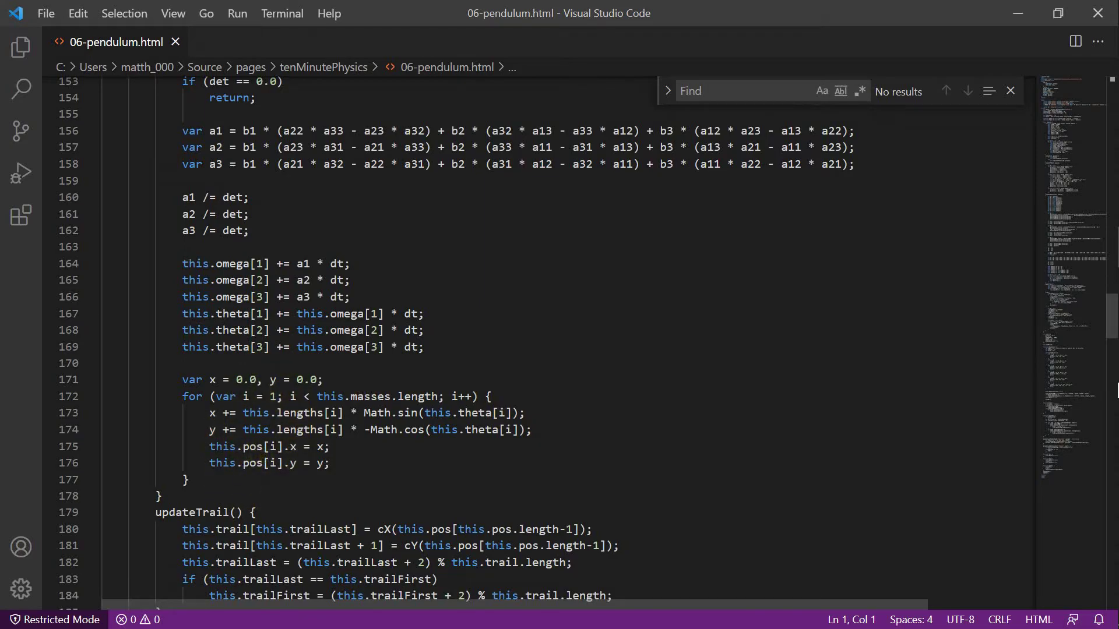
scroll(1117, 390, "down", 3)
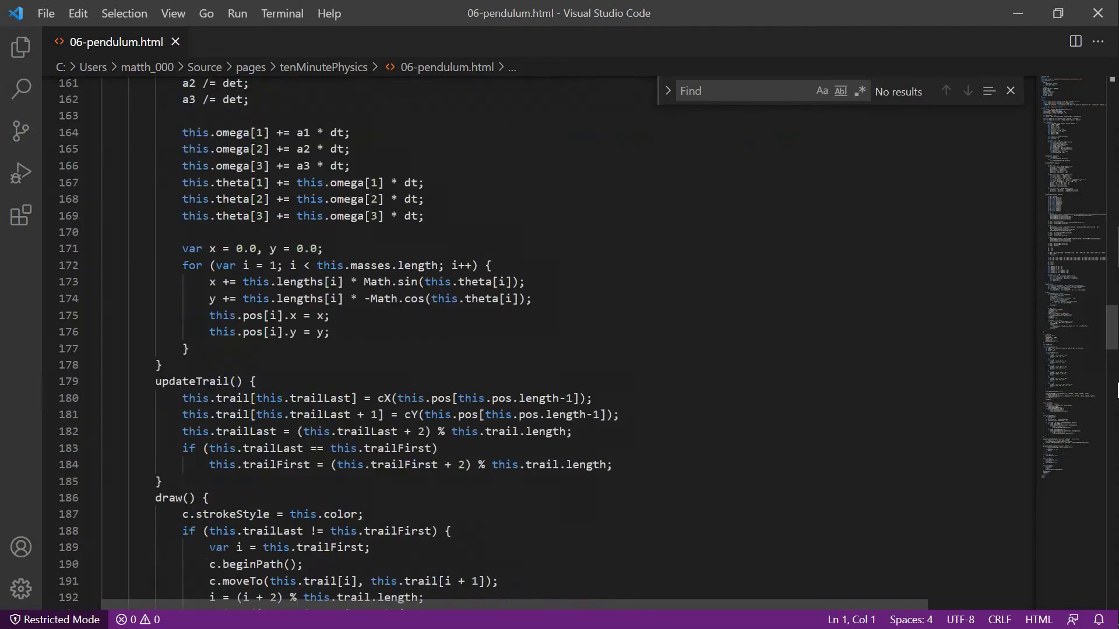
scroll(265, 455, "down", 2)
scroll(267, 452, "down", 3)
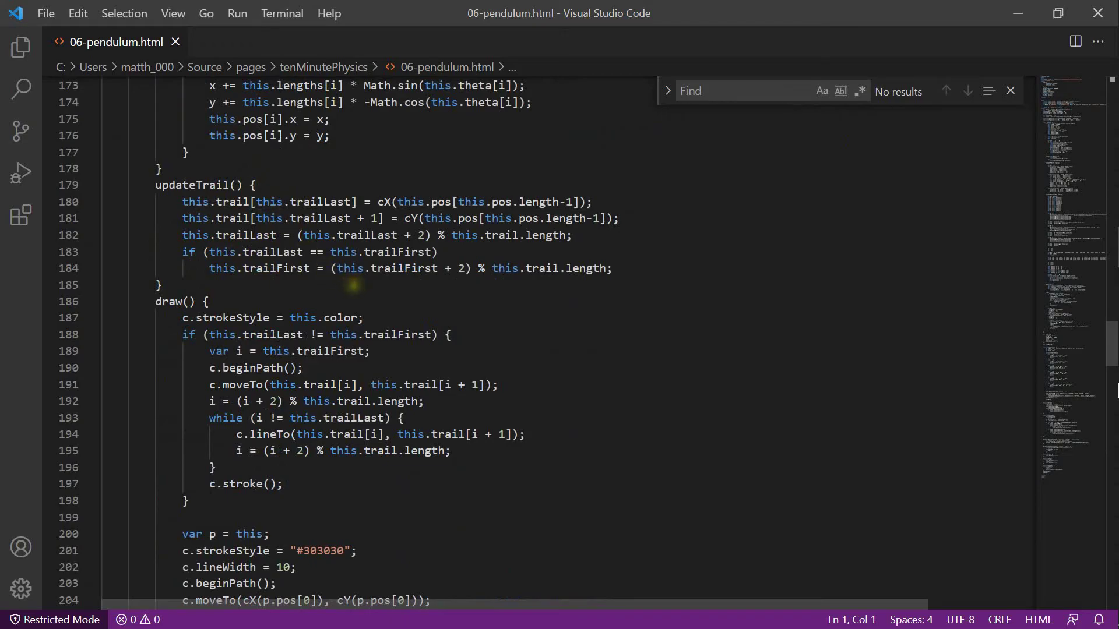
scroll(354, 285, "down", 2)
Step: Switch to the Chrome window showing the running triple-pendulum simulation
key("alt+Tab")
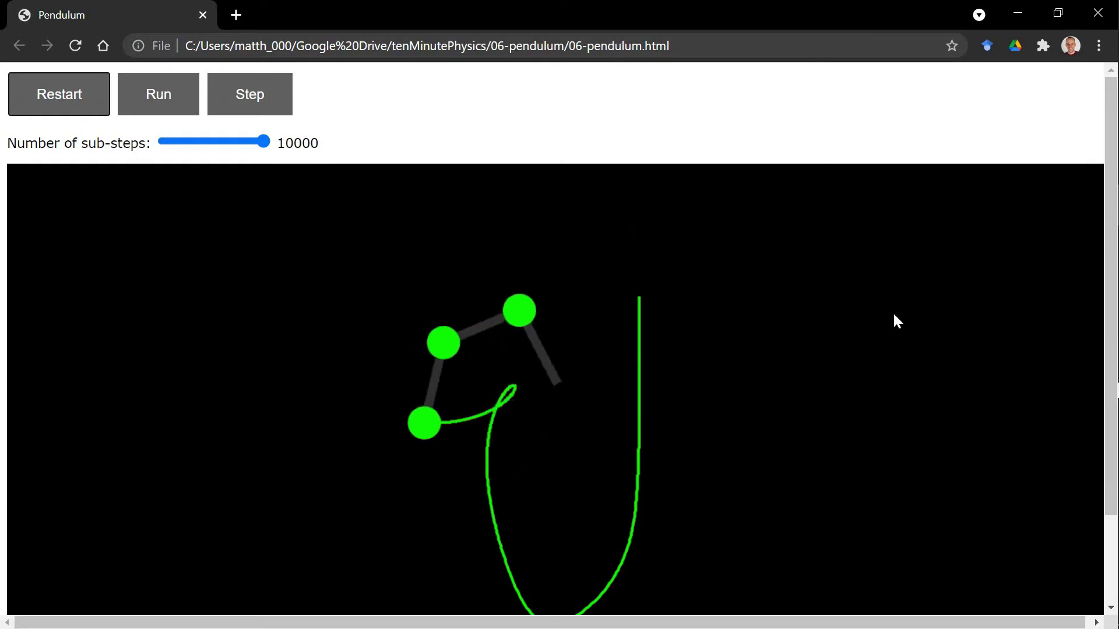
left_click(689, 300)
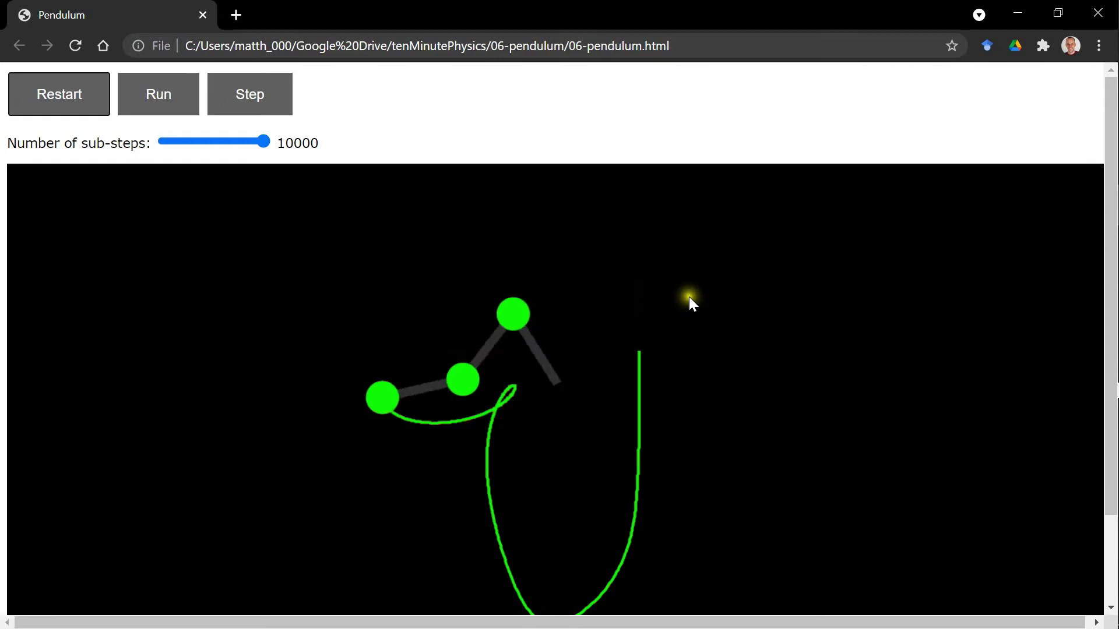
left_click(178, 121)
left_click(723, 300)
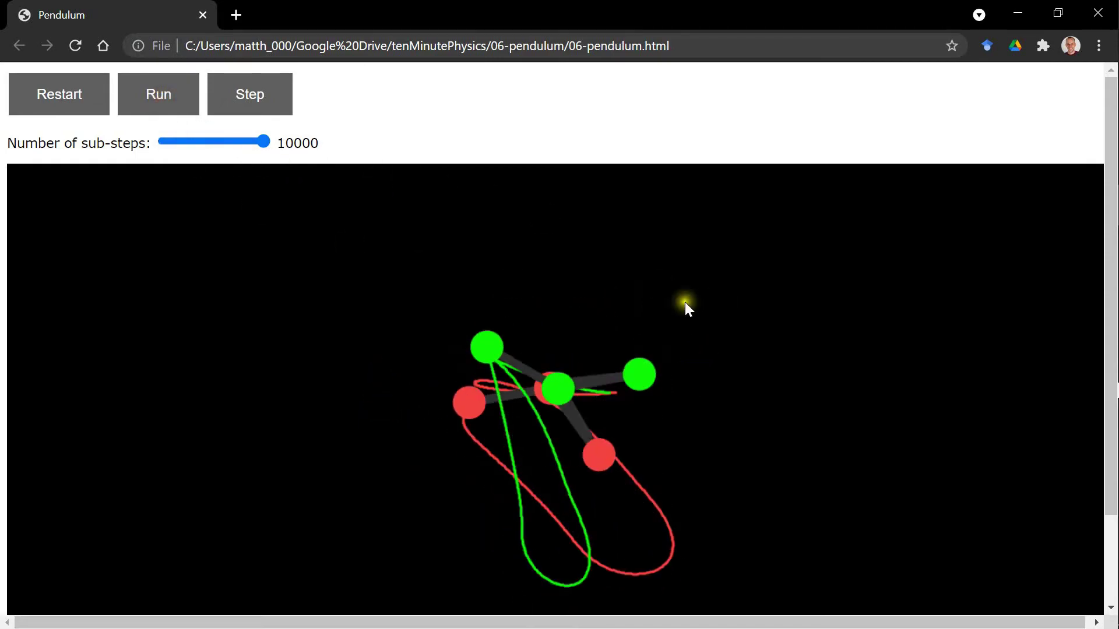
left_click(60, 107)
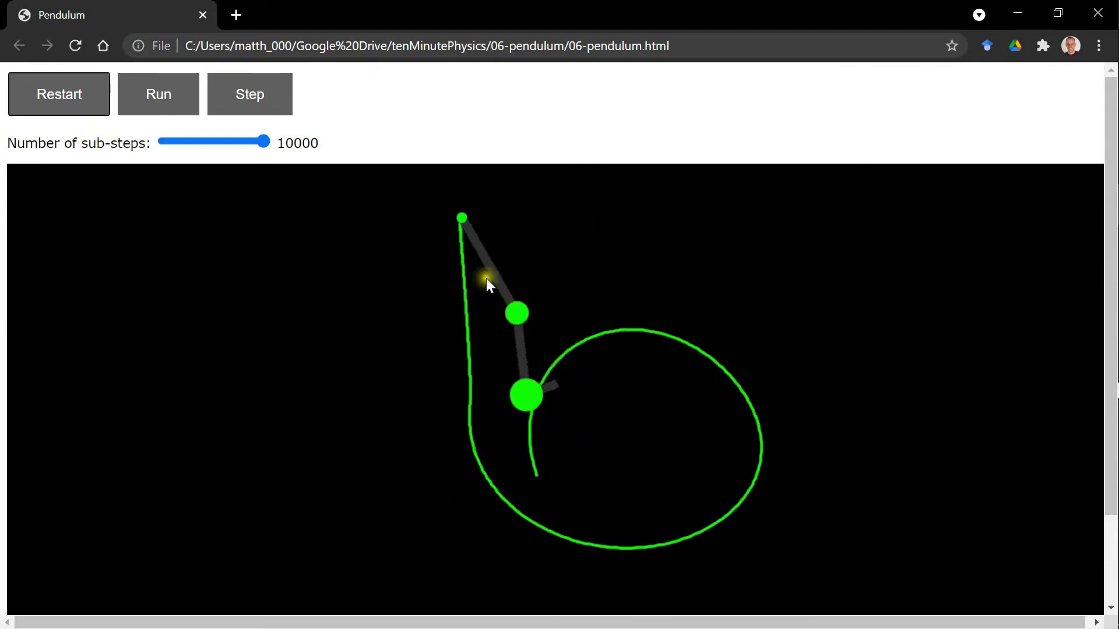
left_click(159, 103)
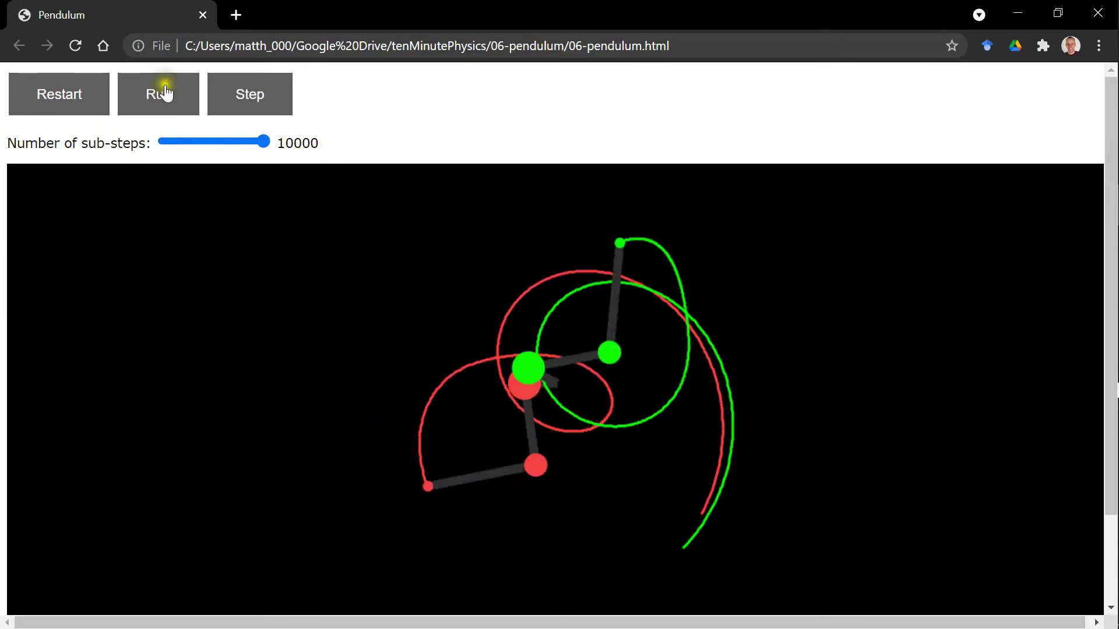
left_click(60, 94)
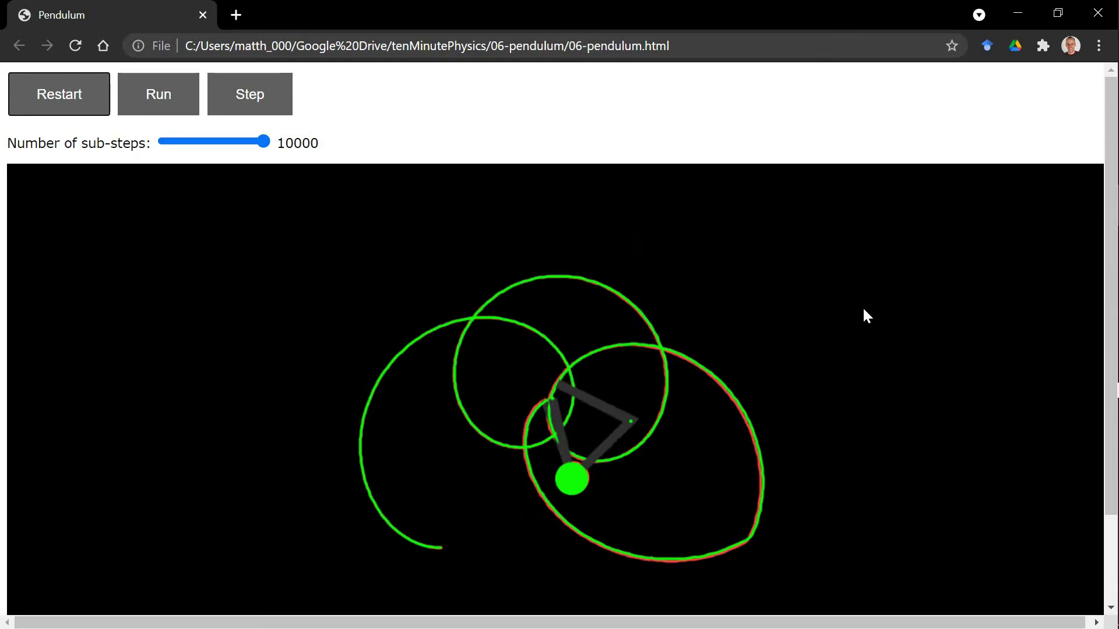
left_click(261, 147)
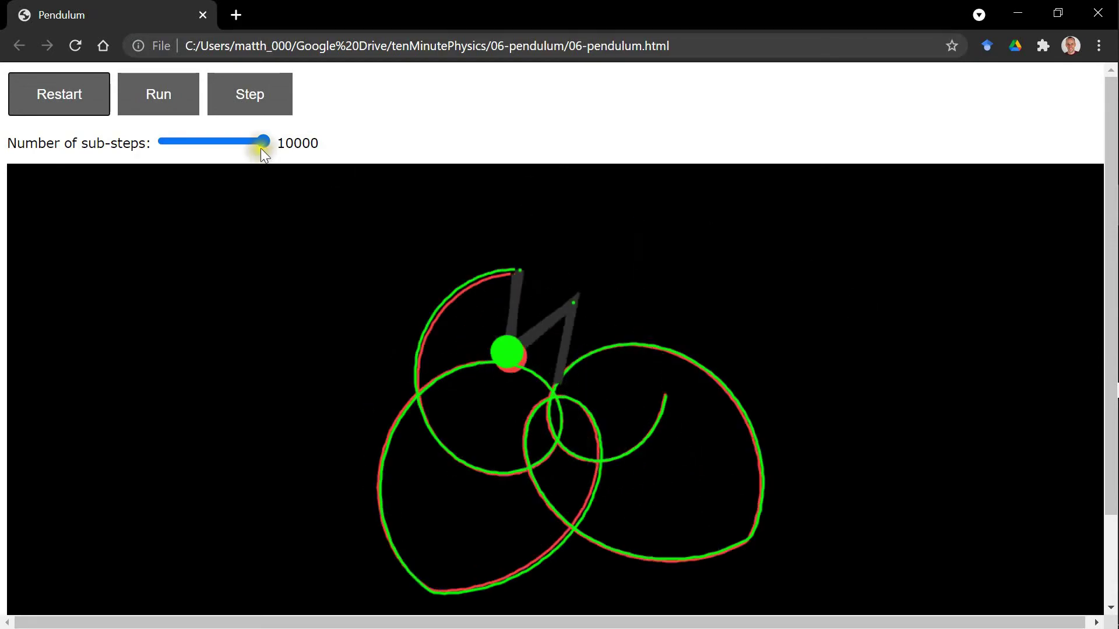
left_click(74, 105)
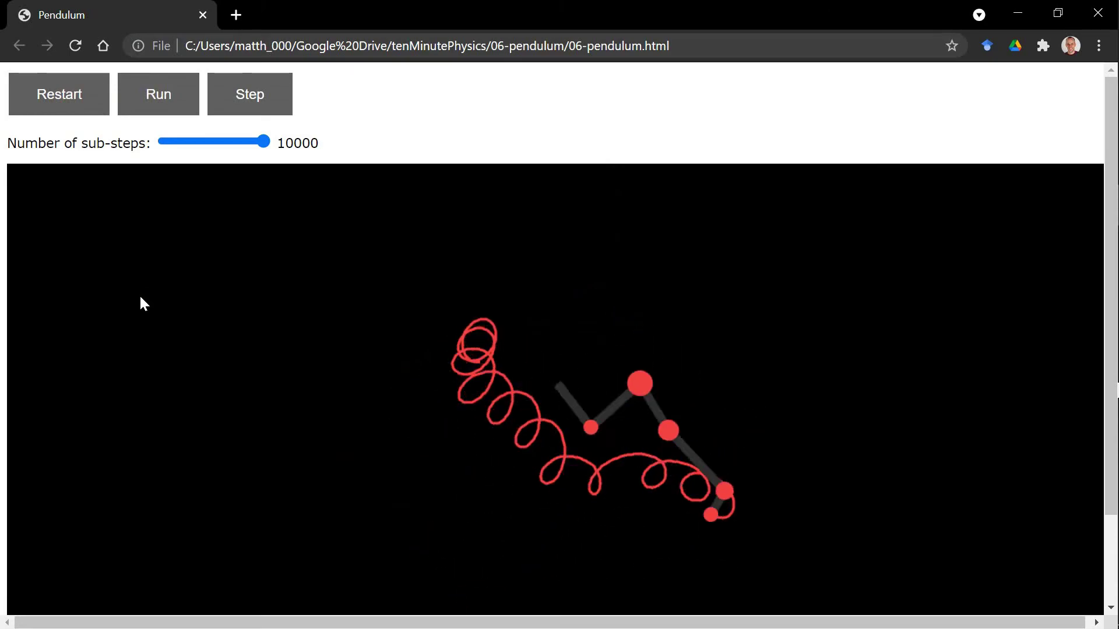
left_click(146, 99)
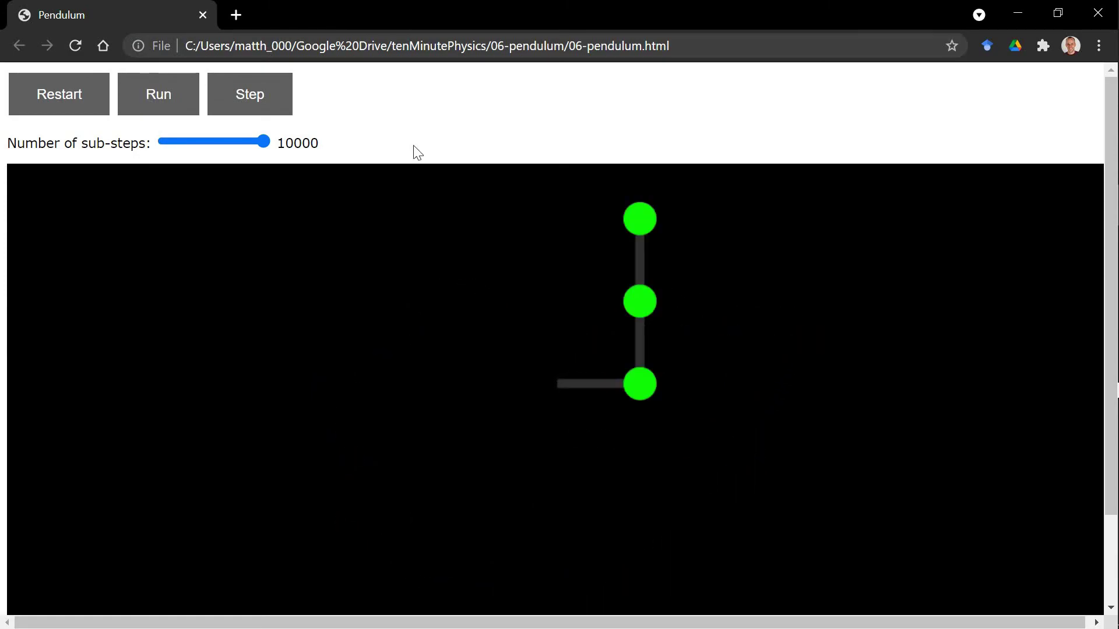
Step: Rerun the pendulum at 1 sub-step with a cleared trace, then raise sub-steps to 5
left_click_drag(263, 146, 129, 141)
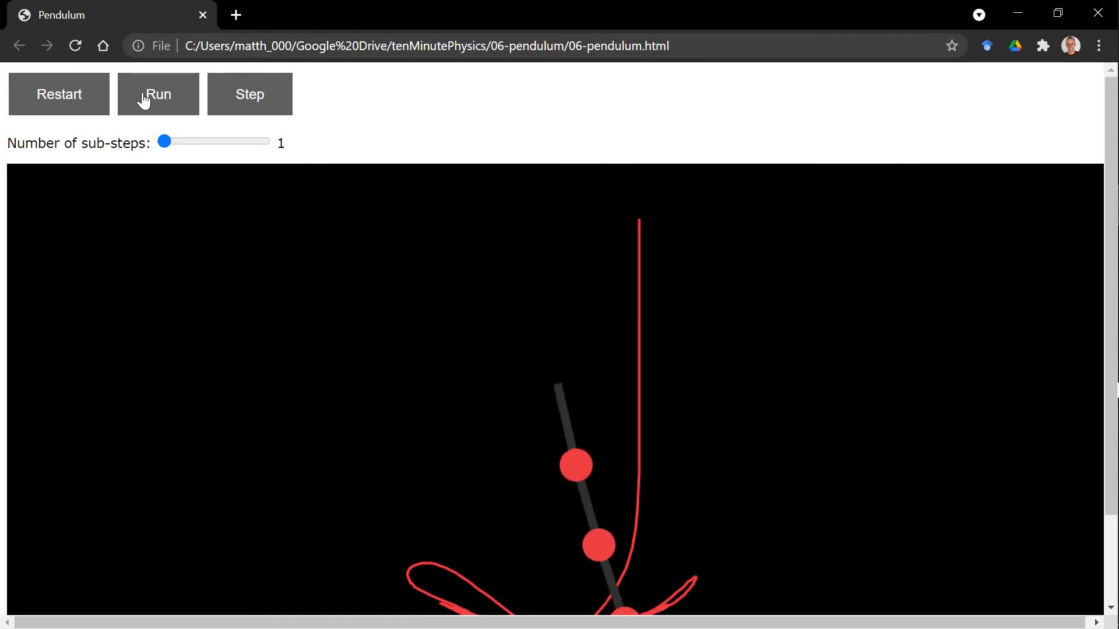
left_click(98, 103)
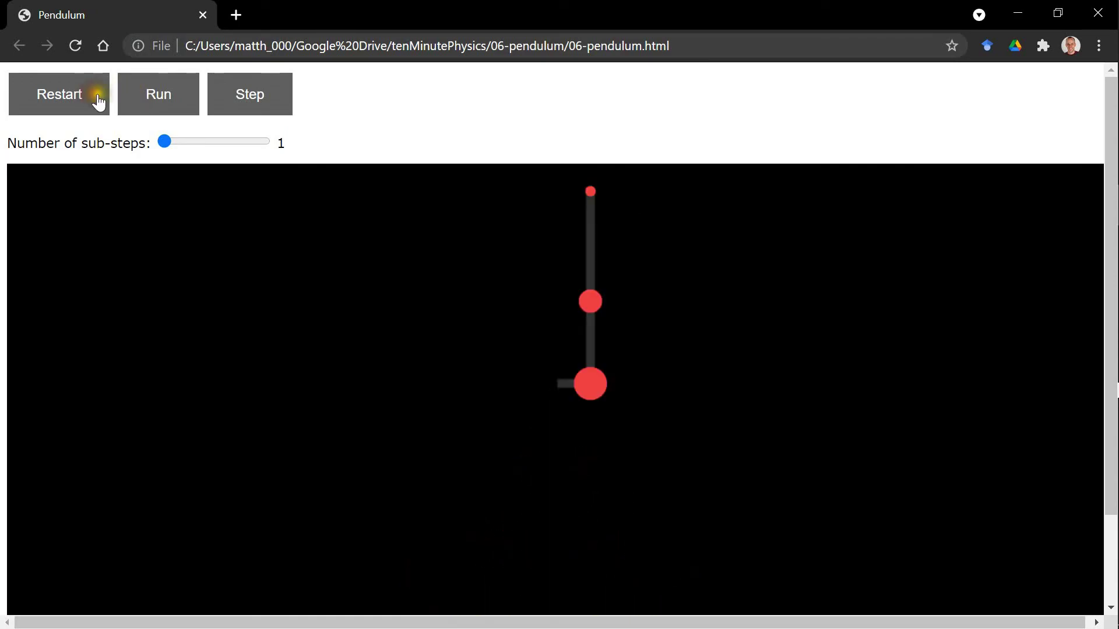
left_click(138, 96)
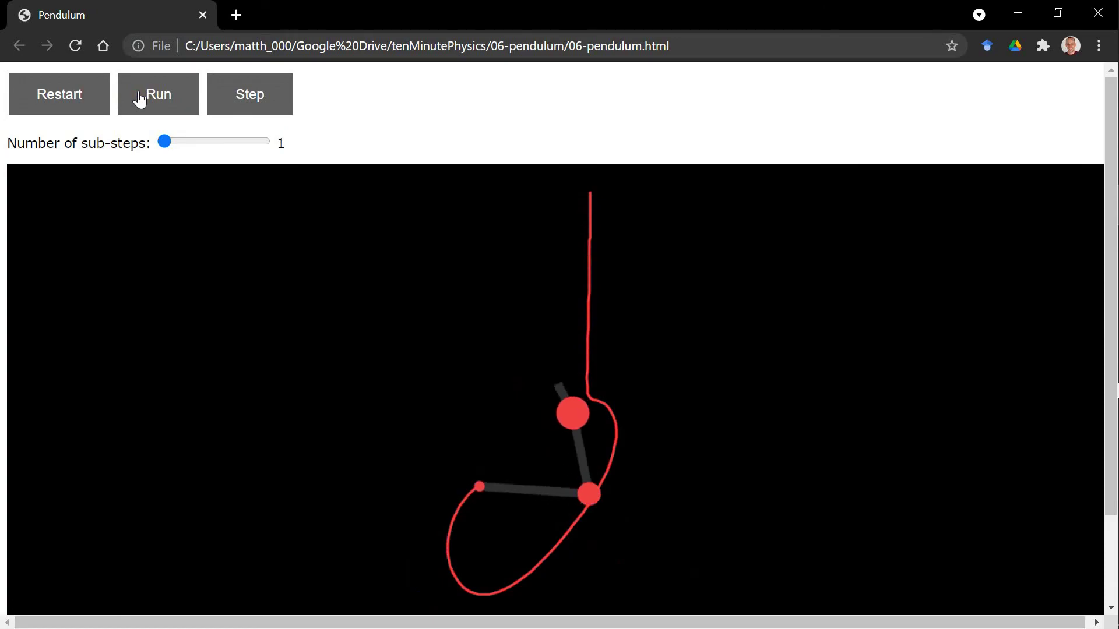
left_click(149, 99)
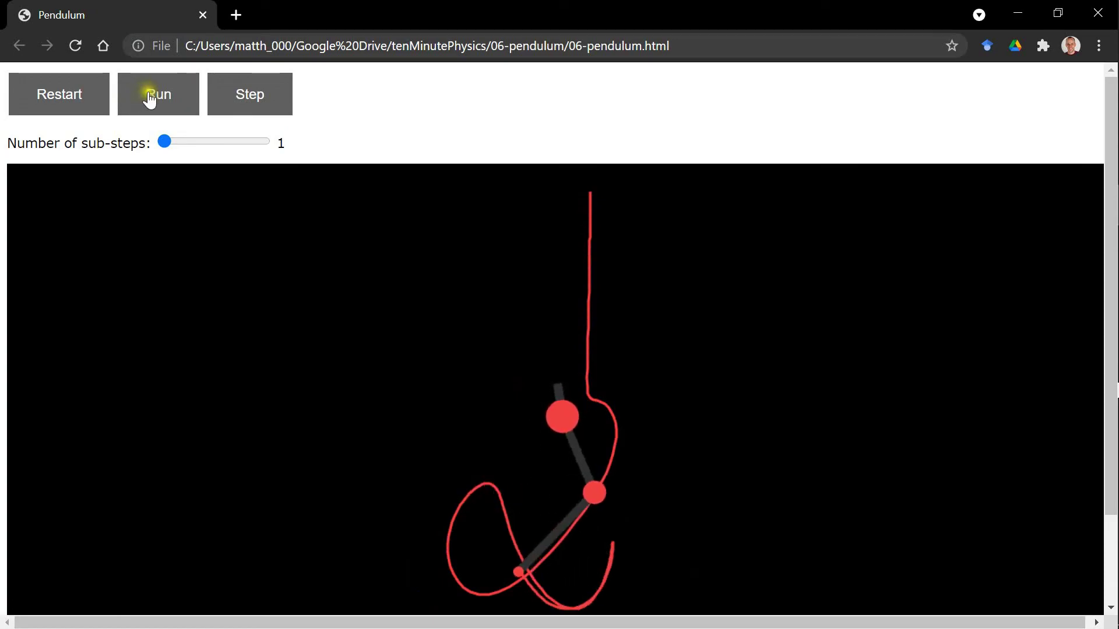
left_click(83, 98)
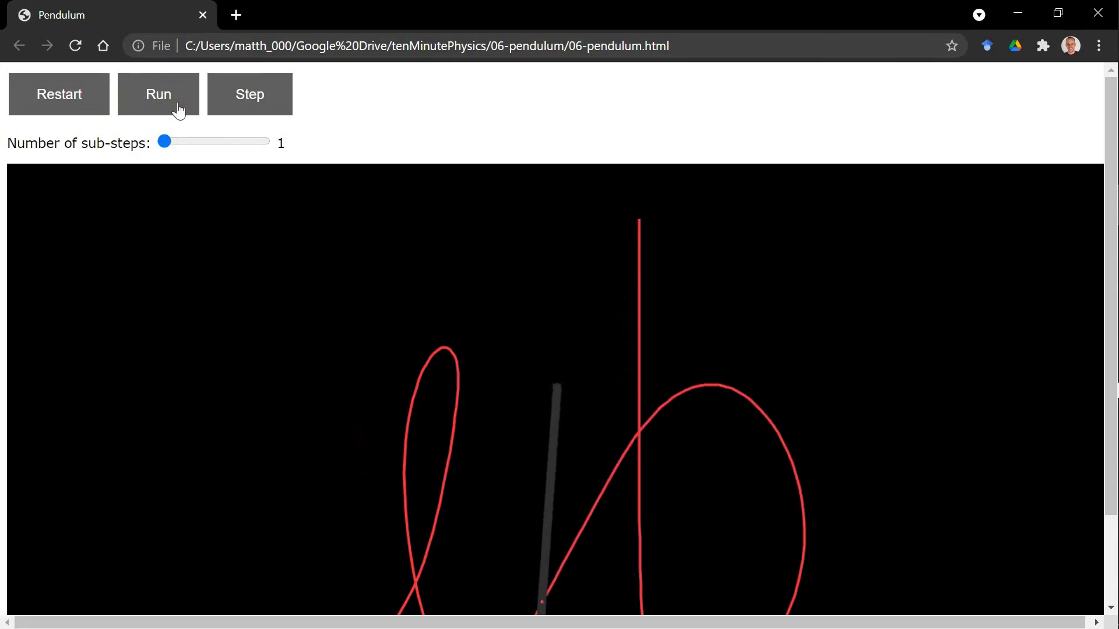
left_click(167, 143)
left_click_drag(169, 144, 188, 138)
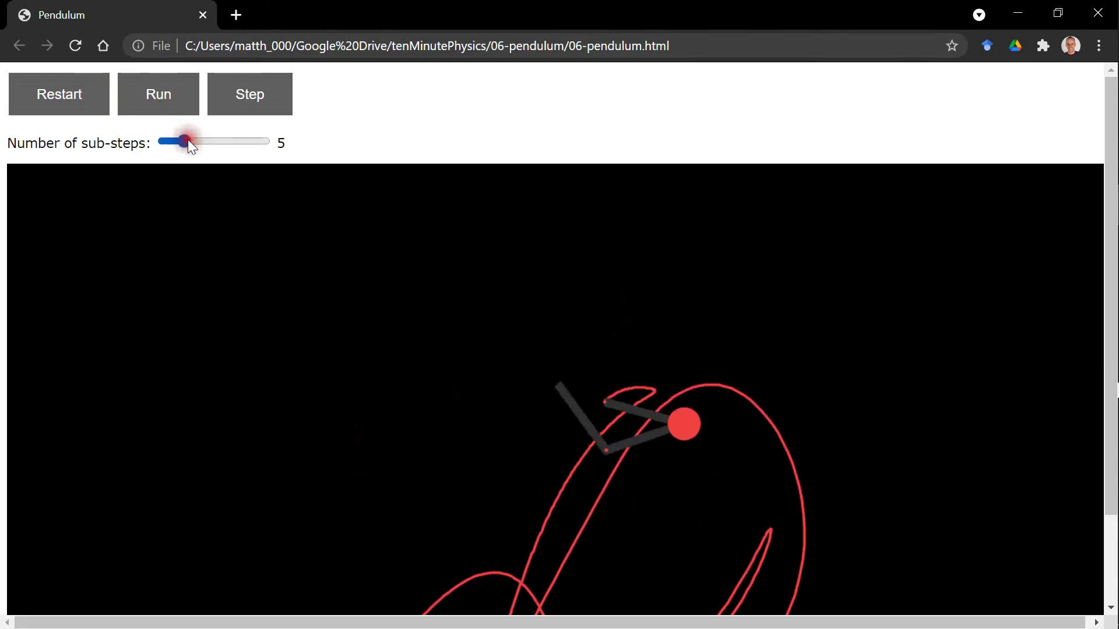